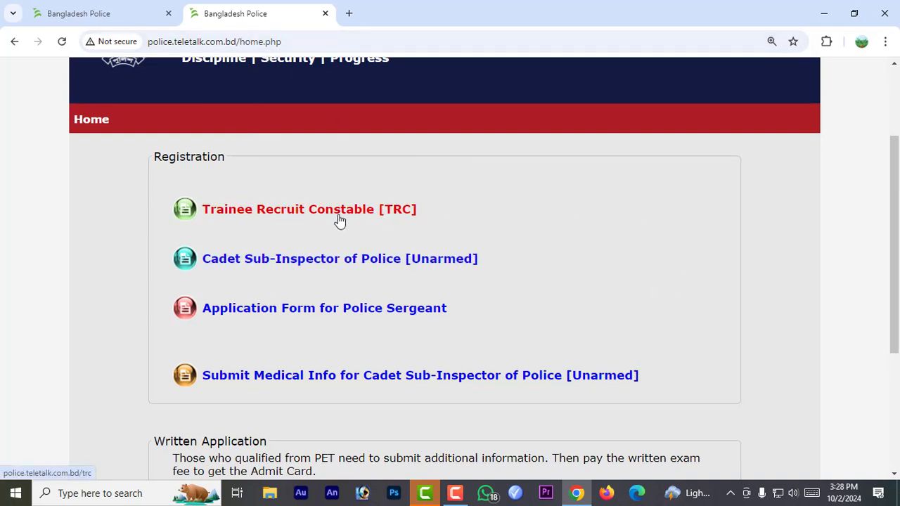
Open the Application Form under Trainee Recruit Constable [TRC] and proceed with the Trainee Recruit Constable post selected
{"action": "left_click", "coordinate": [396, 211]}
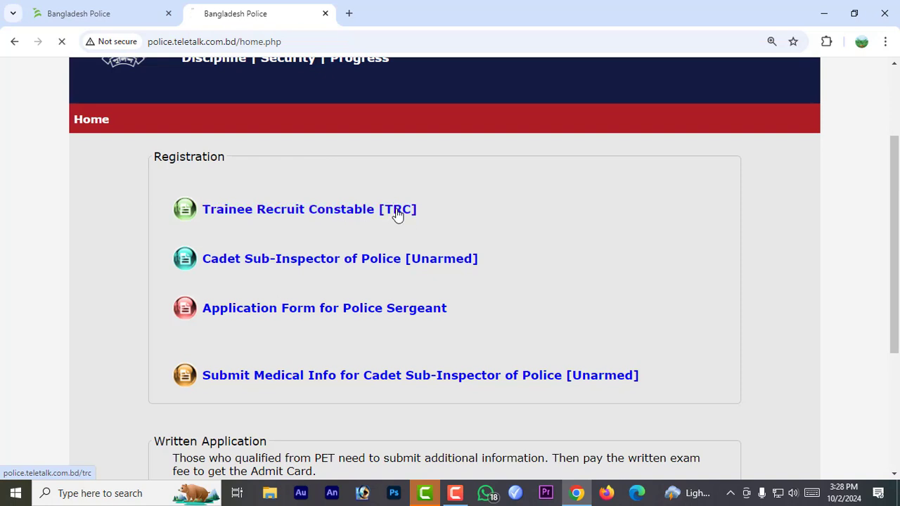
{"action": "scroll", "coordinate": [396, 208], "scroll_direction": "down", "scroll_amount": 3}
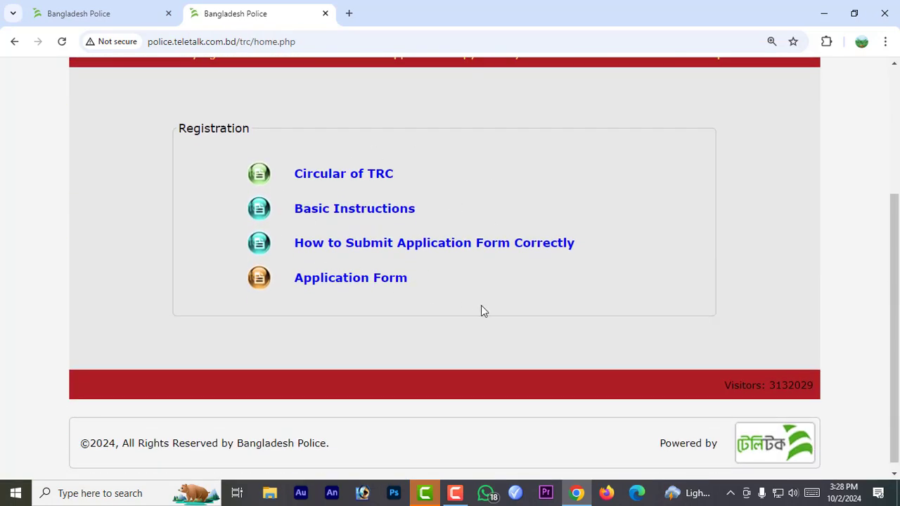
{"action": "left_click", "coordinate": [363, 284]}
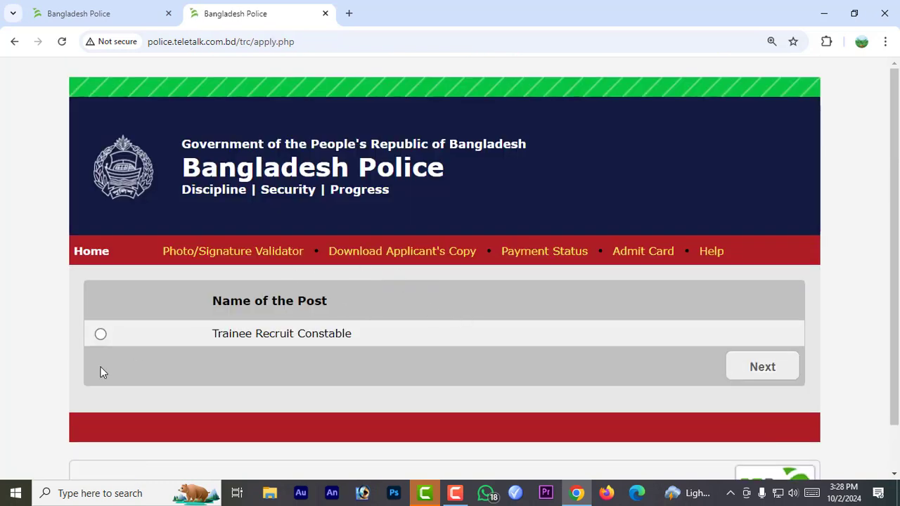
{"action": "left_click", "coordinate": [102, 336]}
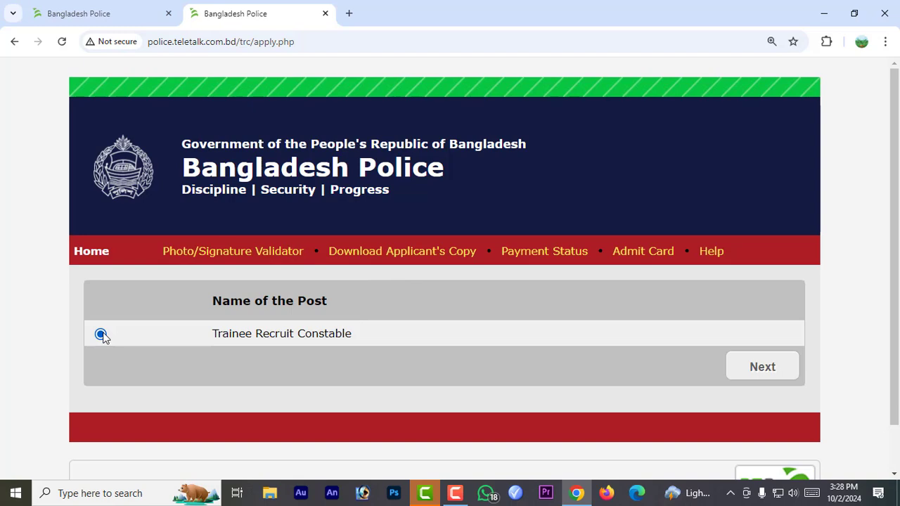
{"action": "left_click", "coordinate": [771, 374]}
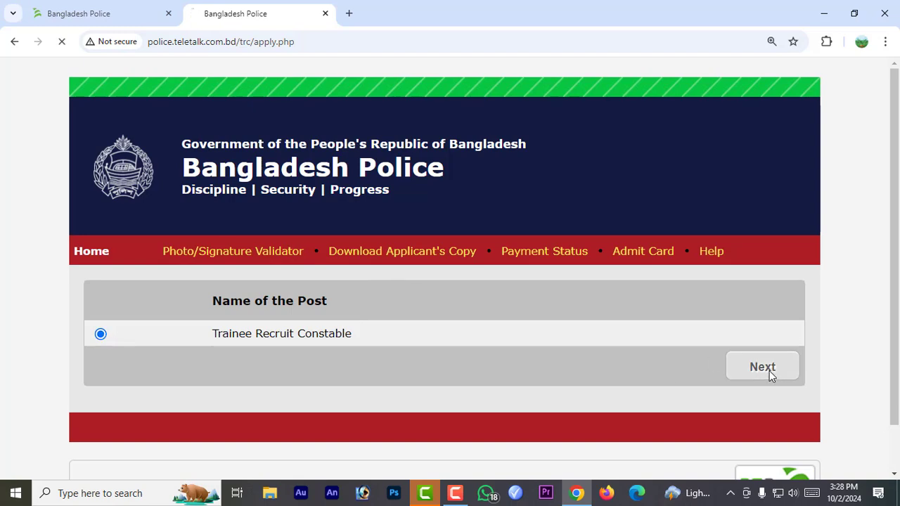
Set the applicant's gender to Male and the religion to Islam in the application form
{"action": "scroll", "coordinate": [768, 377], "scroll_direction": "down", "scroll_amount": 1}
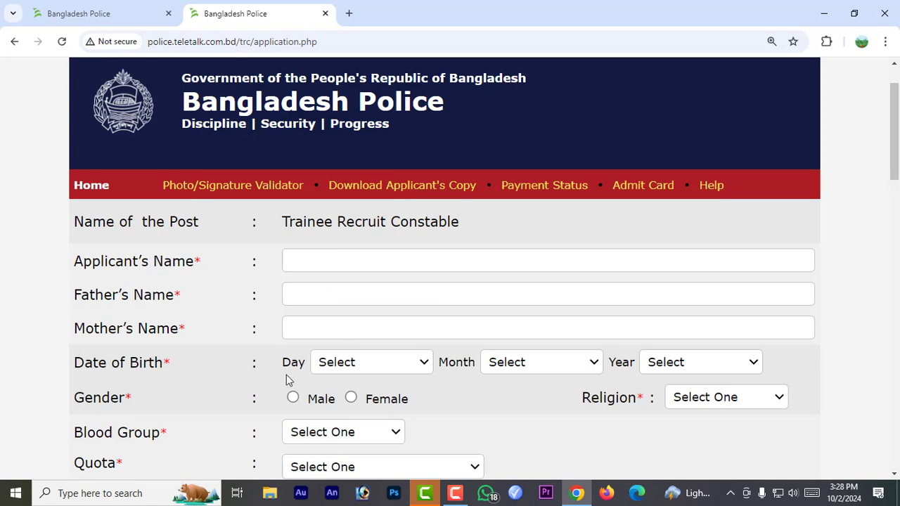
{"action": "scroll", "coordinate": [397, 369], "scroll_direction": "down", "scroll_amount": 1}
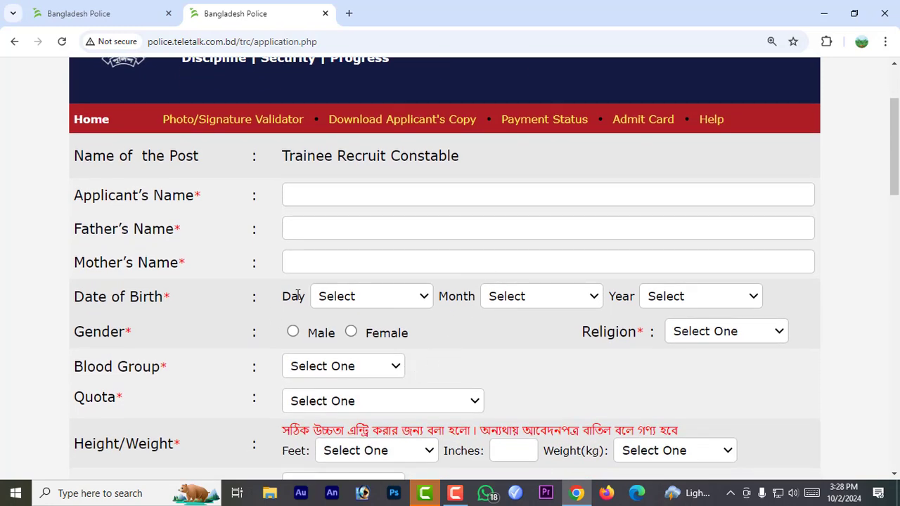
{"action": "scroll", "coordinate": [415, 316], "scroll_direction": "up", "scroll_amount": 1}
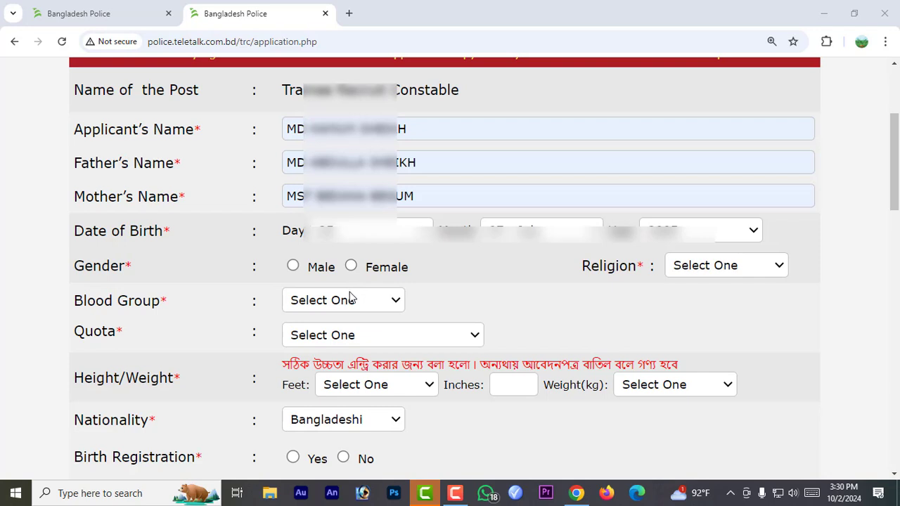
{"action": "left_click", "coordinate": [292, 265]}
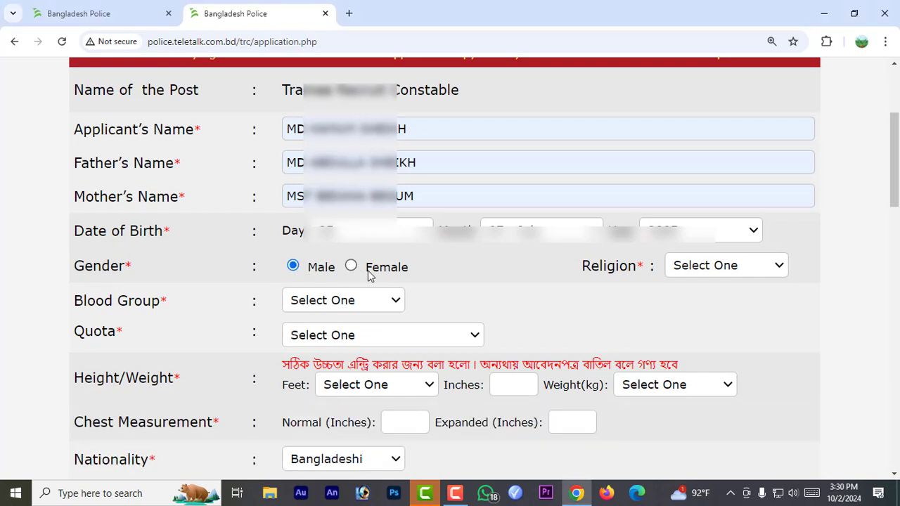
{"action": "left_click", "coordinate": [741, 271]}
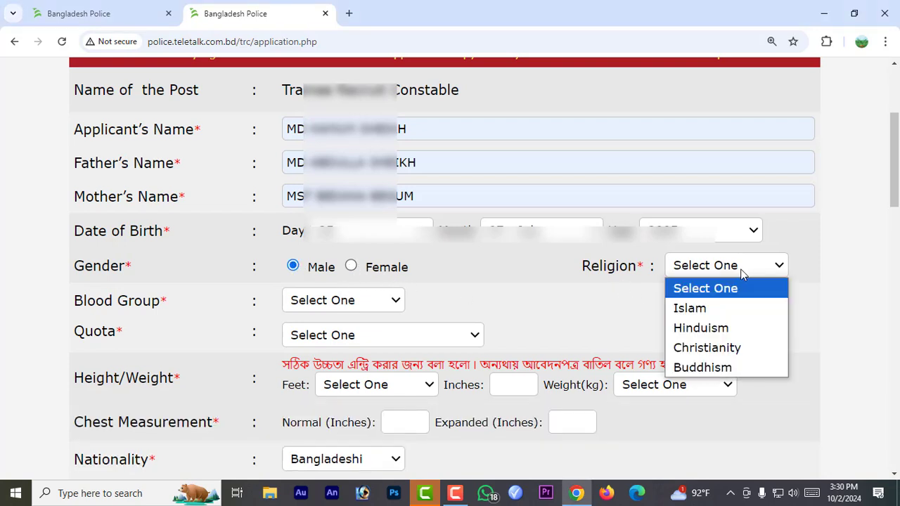
{"action": "left_click", "coordinate": [731, 316]}
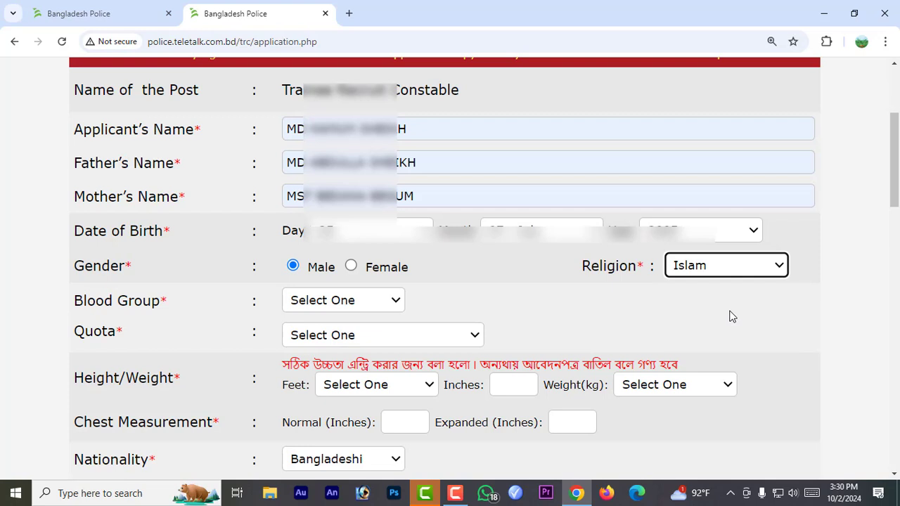
Set the applicant's blood group to B+ and the quota to General
{"action": "left_click", "coordinate": [335, 302]}
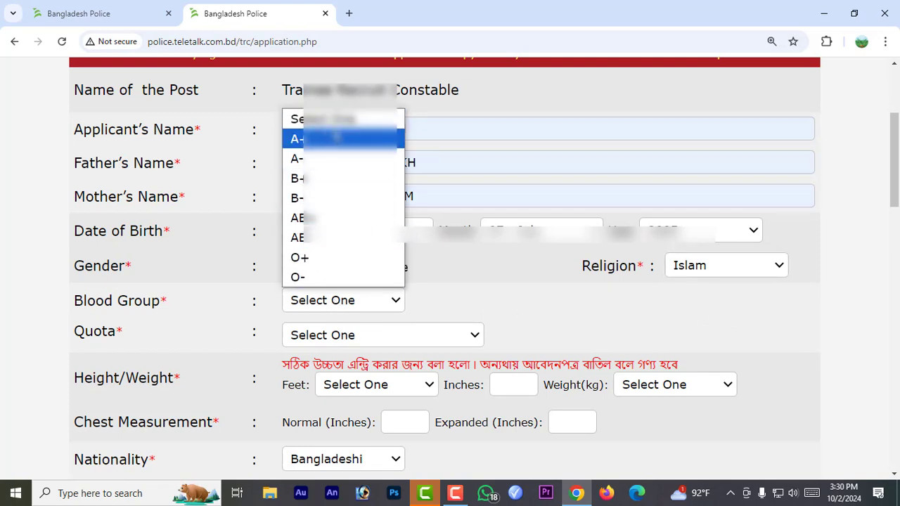
{"action": "left_click", "coordinate": [302, 178]}
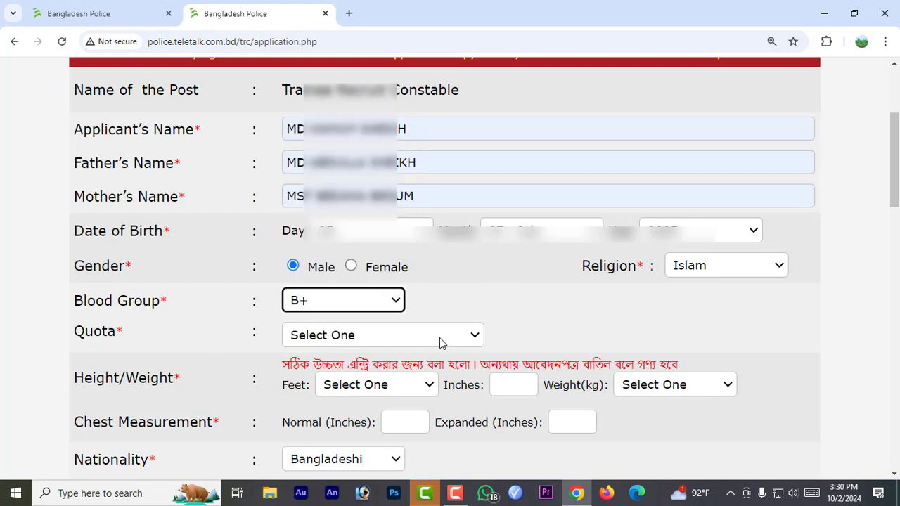
{"action": "left_click", "coordinate": [369, 335]}
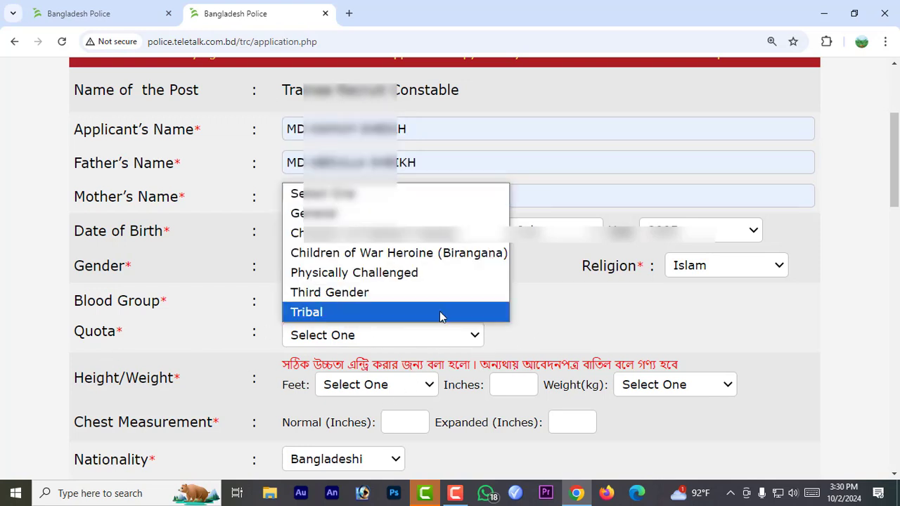
{"action": "left_click", "coordinate": [593, 317]}
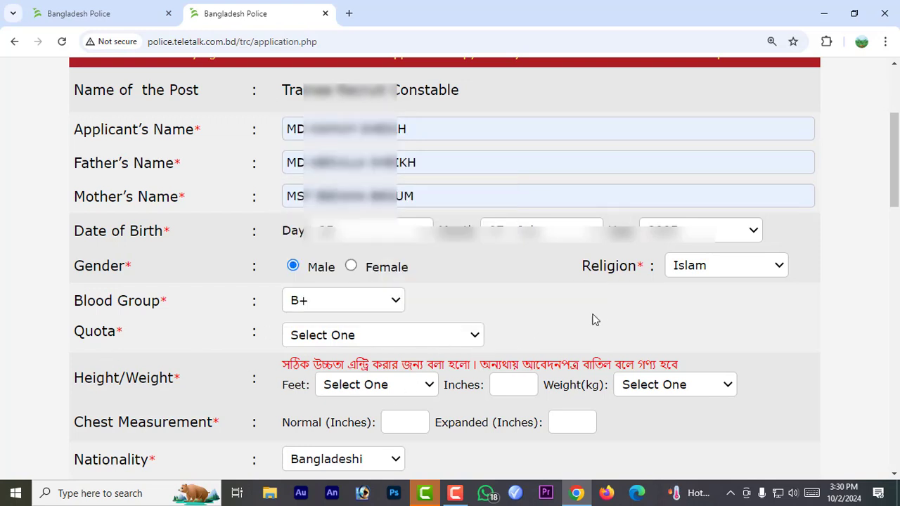
{"action": "left_click", "coordinate": [372, 342]}
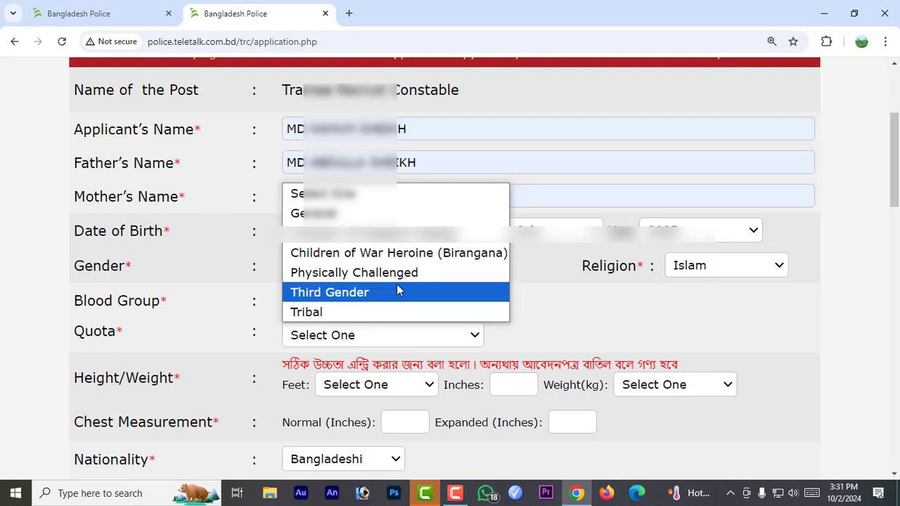
{"action": "left_click", "coordinate": [344, 214]}
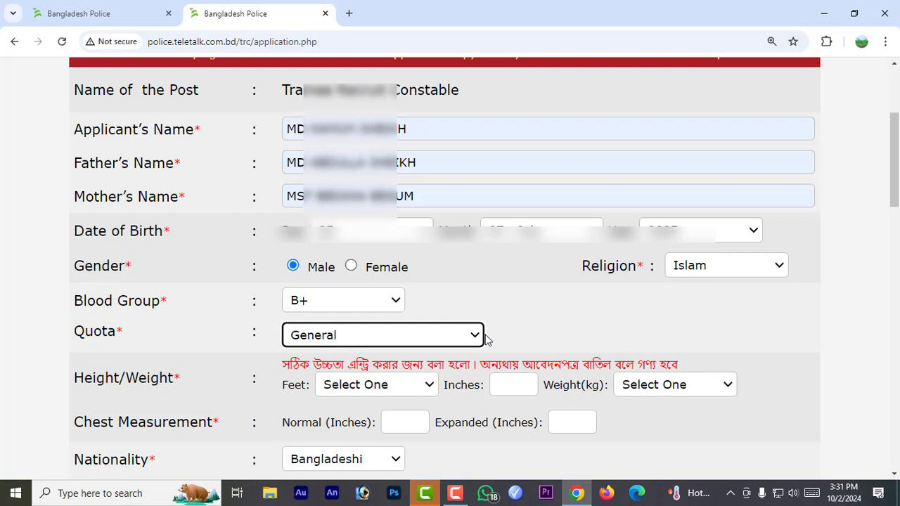
Enter a height of 5 feet 8 inches and a weight of 56 kg for the applicant
{"action": "left_click", "coordinate": [357, 391]}
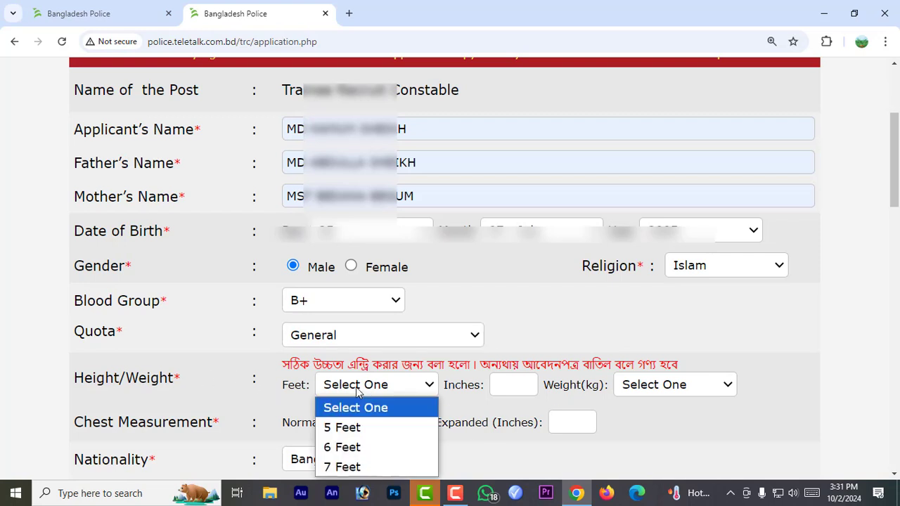
{"action": "left_click", "coordinate": [354, 430]}
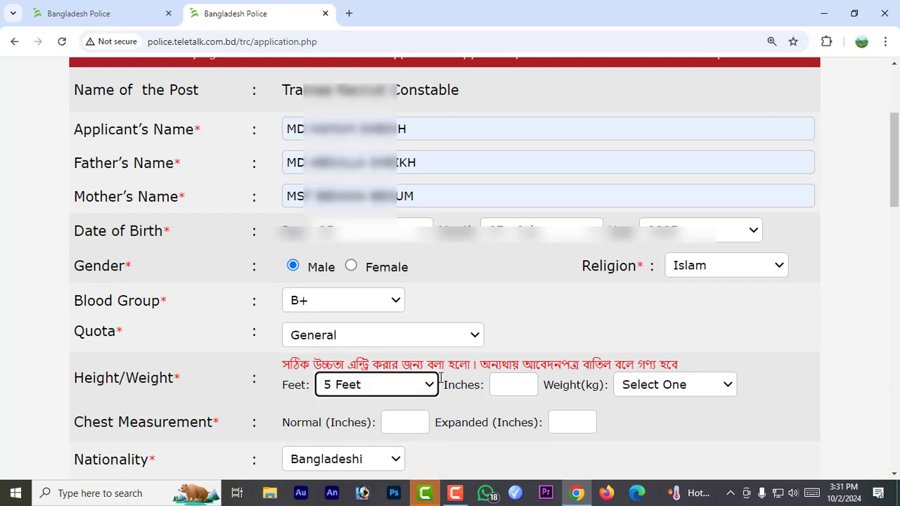
{"action": "left_click", "coordinate": [517, 384]}
{"action": "left_click", "coordinate": [523, 423]}
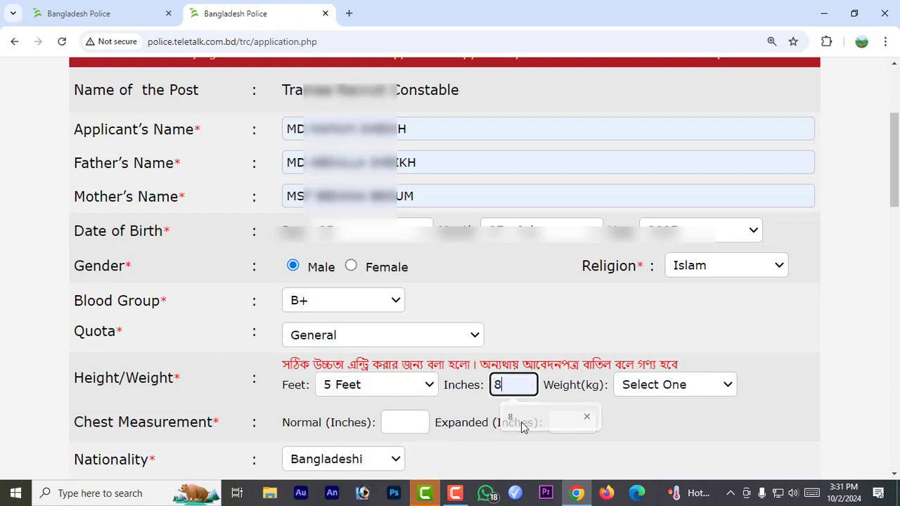
{"action": "left_click", "coordinate": [659, 385]}
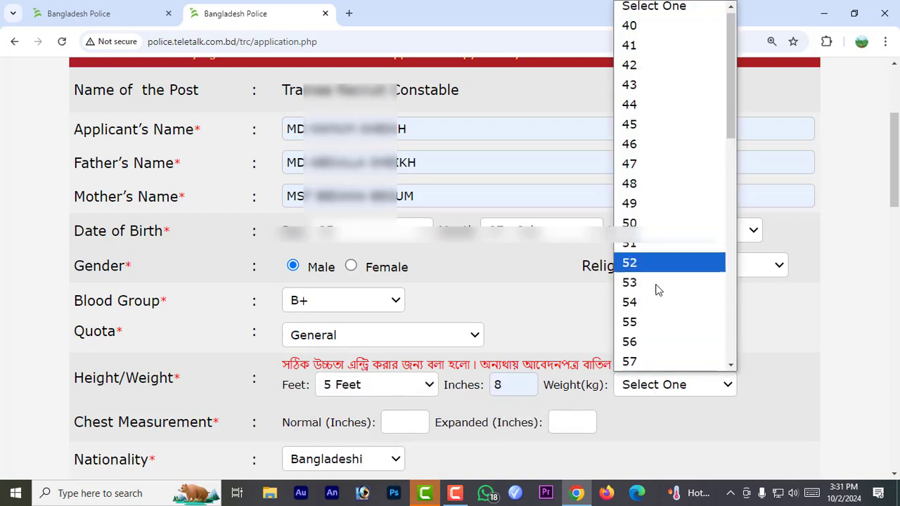
{"action": "left_click", "coordinate": [654, 342]}
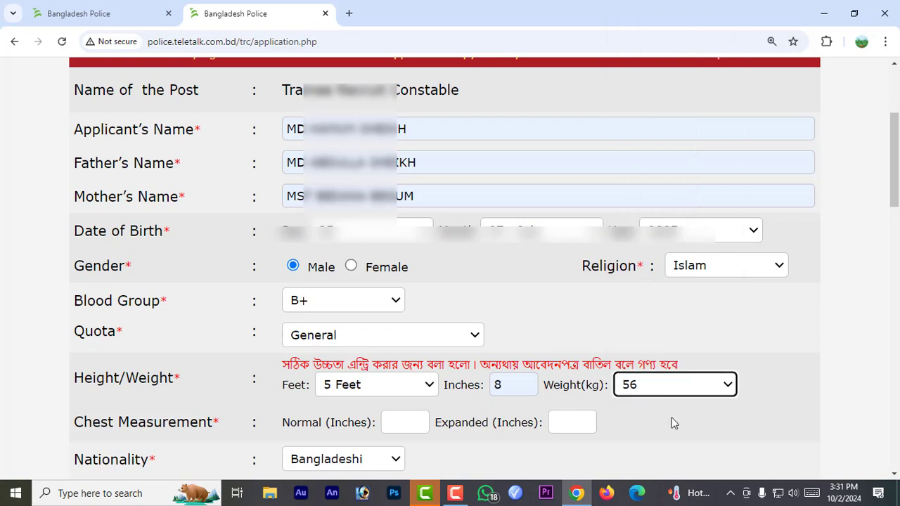
Enter the chest measurements as 32 inches normal and 34 inches expanded
{"action": "scroll", "coordinate": [672, 422], "scroll_direction": "down", "scroll_amount": 3}
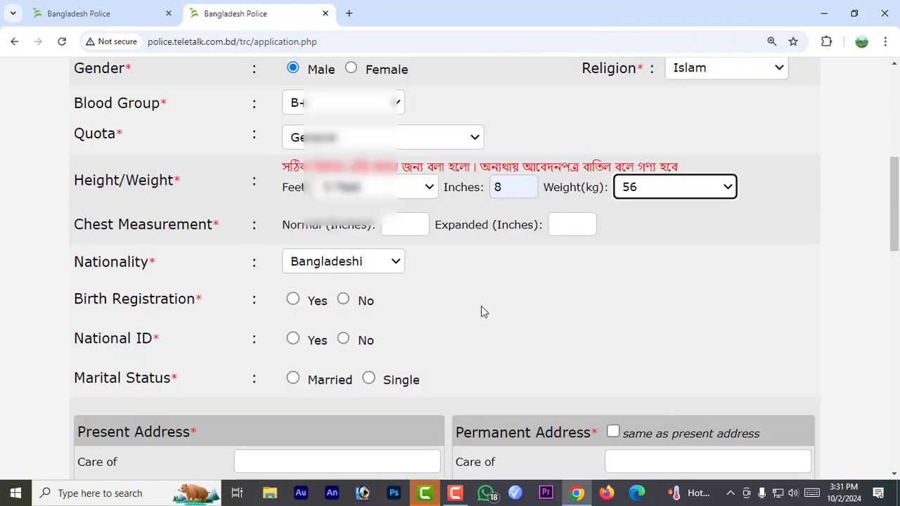
{"action": "left_click", "coordinate": [401, 227]}
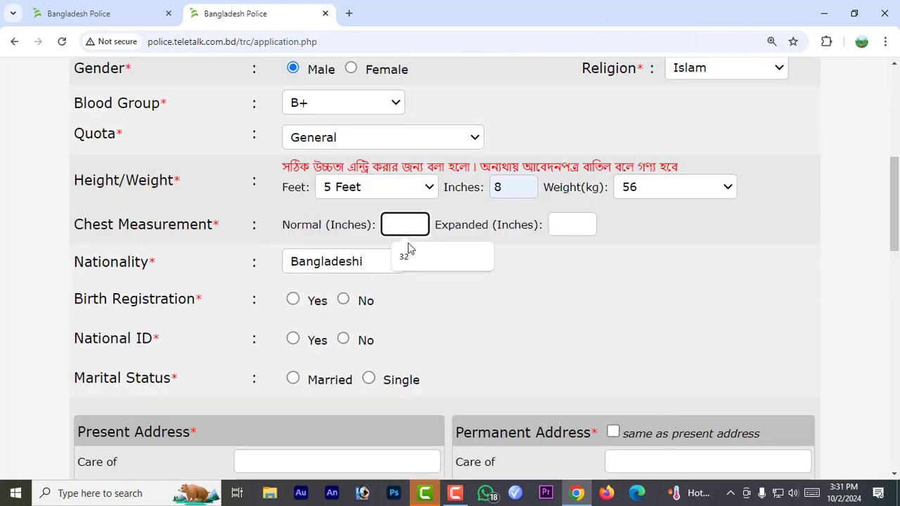
{"action": "left_click", "coordinate": [407, 258]}
{"action": "left_click", "coordinate": [572, 224]}
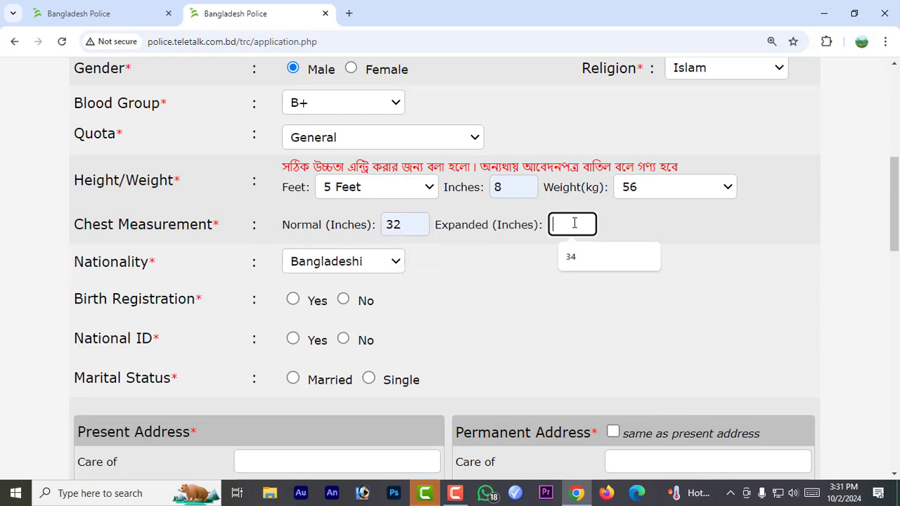
{"action": "left_click", "coordinate": [589, 262]}
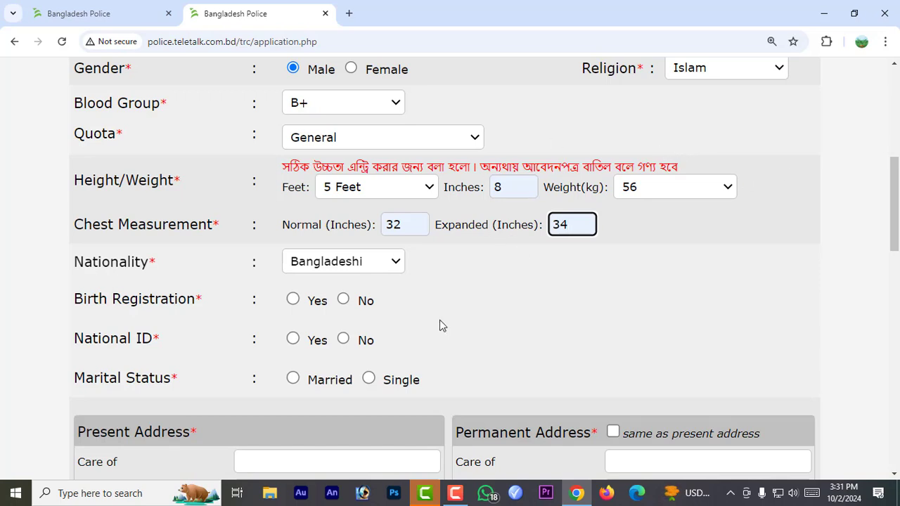
Keep the nationality Bangladeshi, answer Yes for birth registration and national ID, and set the marital status to Single
{"action": "left_click", "coordinate": [376, 264]}
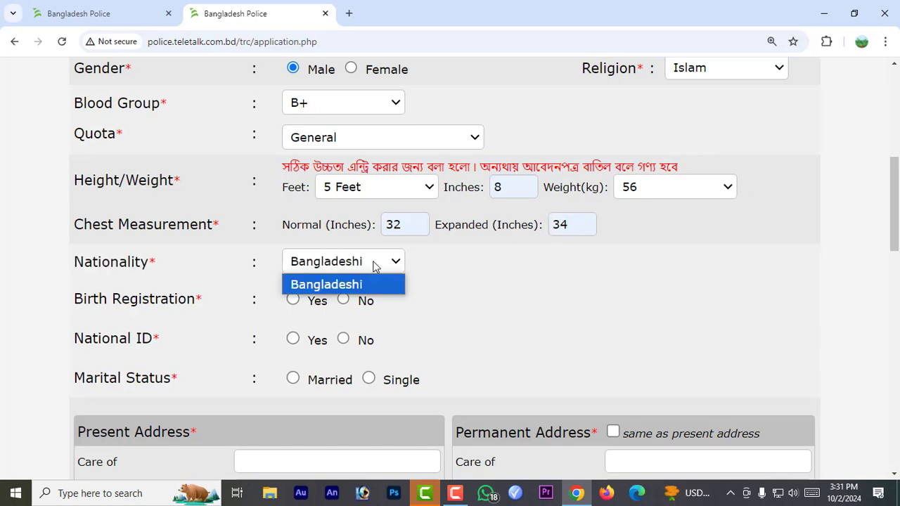
{"action": "left_click", "coordinate": [473, 284]}
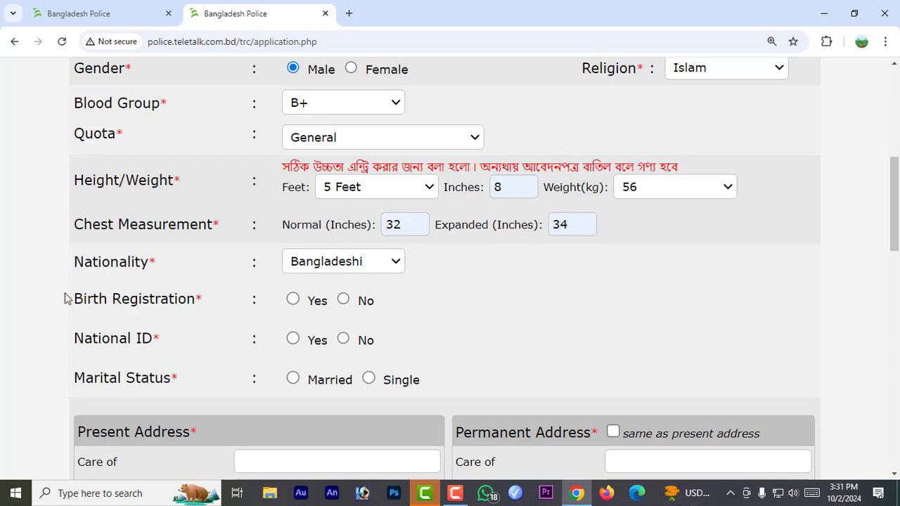
{"action": "left_click", "coordinate": [294, 300]}
{"action": "left_click", "coordinate": [293, 339]}
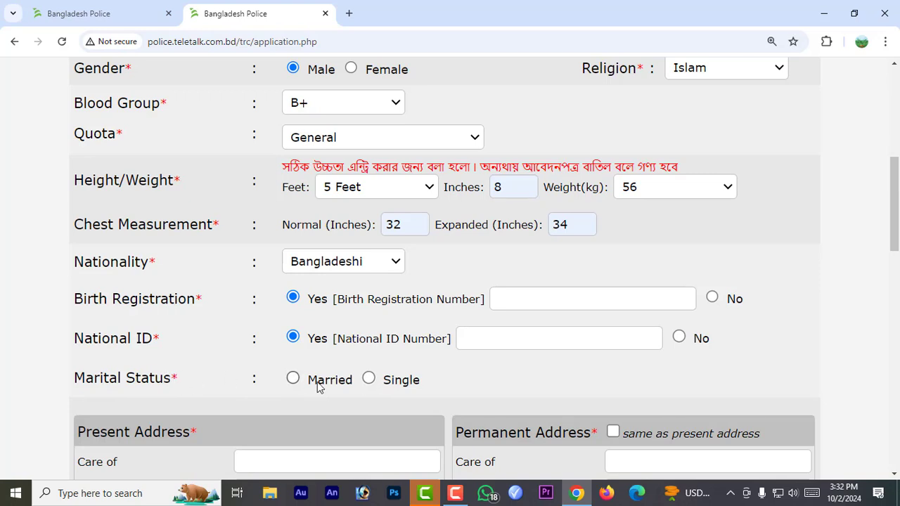
{"action": "left_click", "coordinate": [369, 379]}
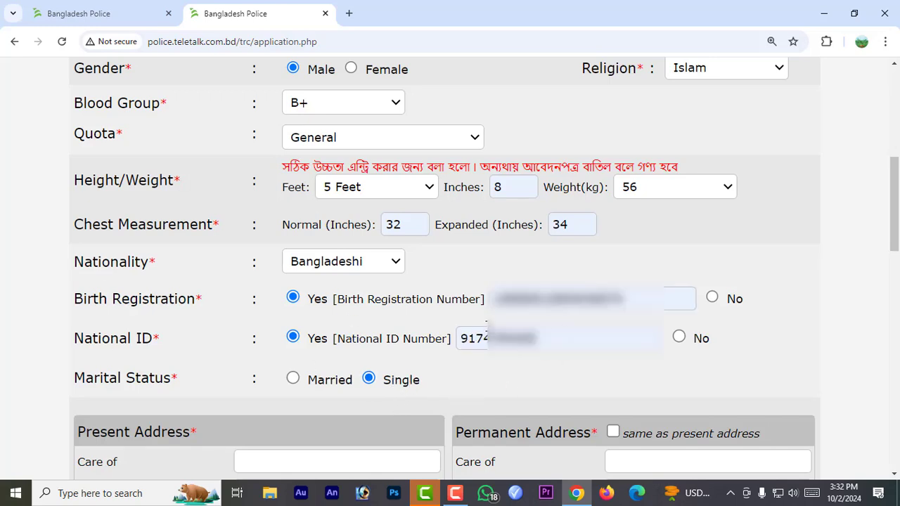
Fill in the care-of name of the present address with the suggested saved entry
{"action": "scroll", "coordinate": [183, 166], "scroll_direction": "down", "scroll_amount": 5}
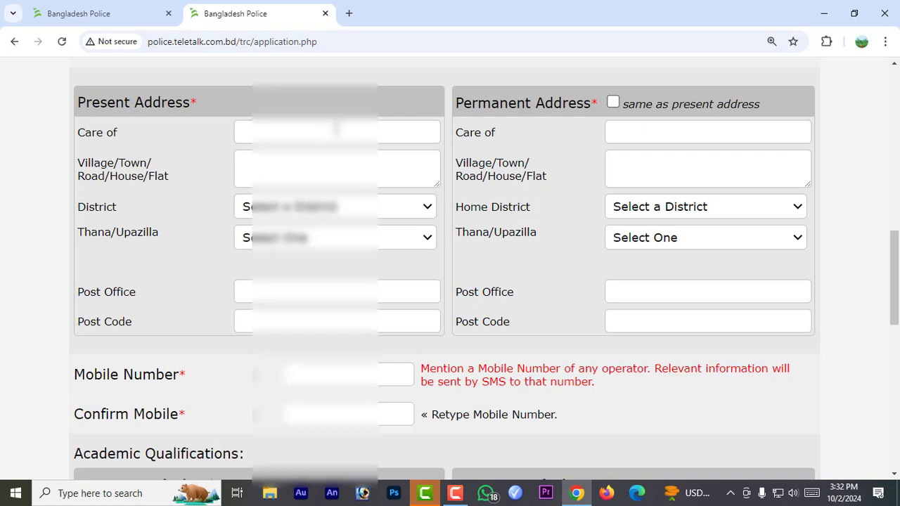
{"action": "left_click", "coordinate": [241, 129]}
{"action": "key", "text": "Down"}
{"action": "key", "text": "Return"}
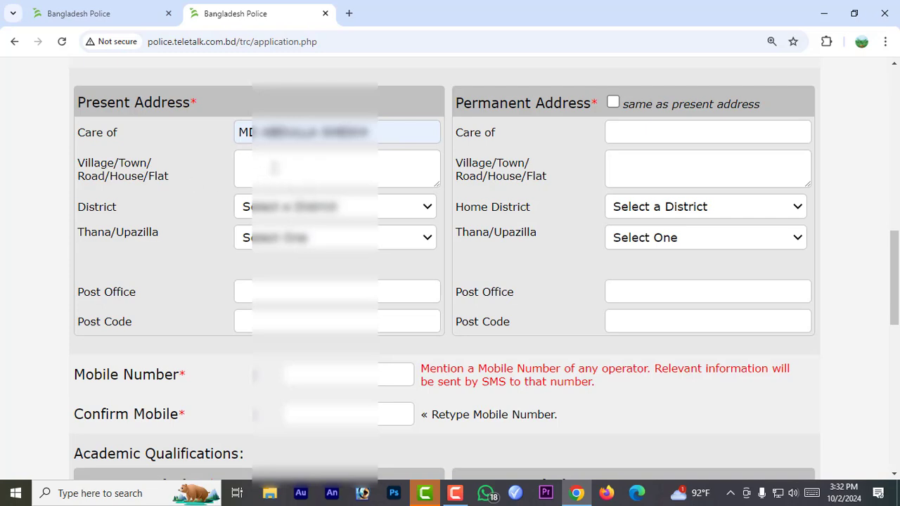
Select the applicant's district and thana/upazilla for the present address
{"action": "left_click", "coordinate": [258, 211]}
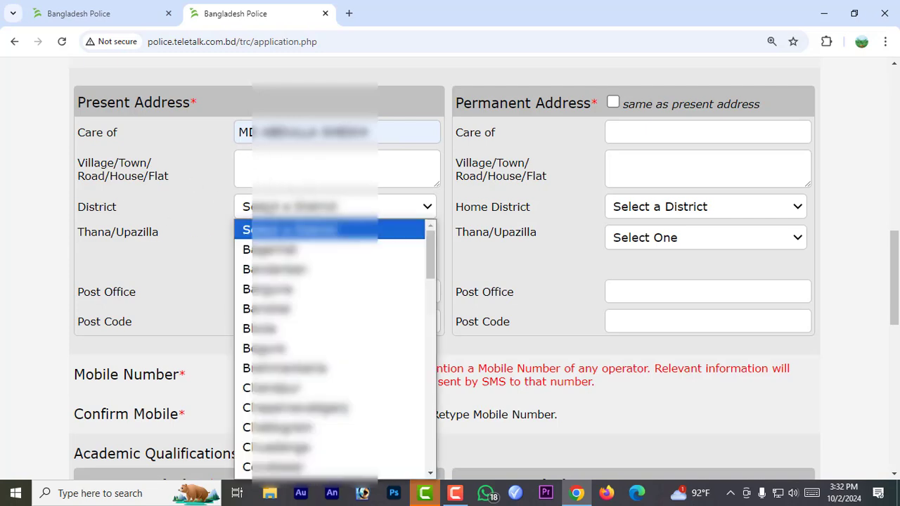
{"action": "scroll", "coordinate": [348, 373], "scroll_direction": "down", "scroll_amount": 4}
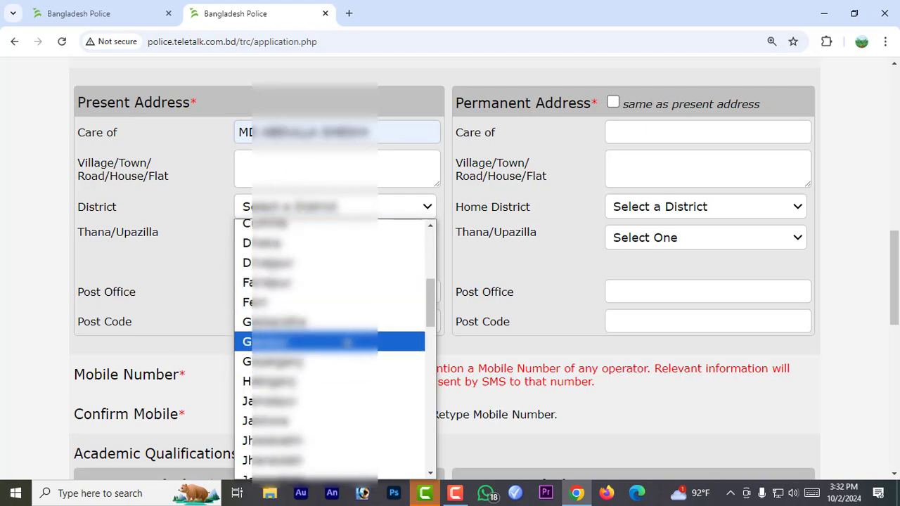
{"action": "scroll", "coordinate": [357, 313], "scroll_direction": "up", "scroll_amount": 2}
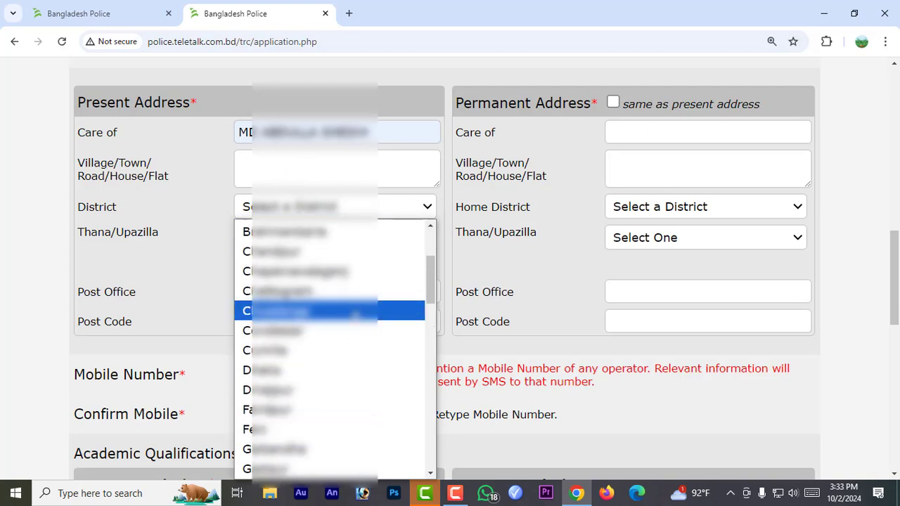
{"action": "scroll", "coordinate": [351, 331], "scroll_direction": "down", "scroll_amount": 8}
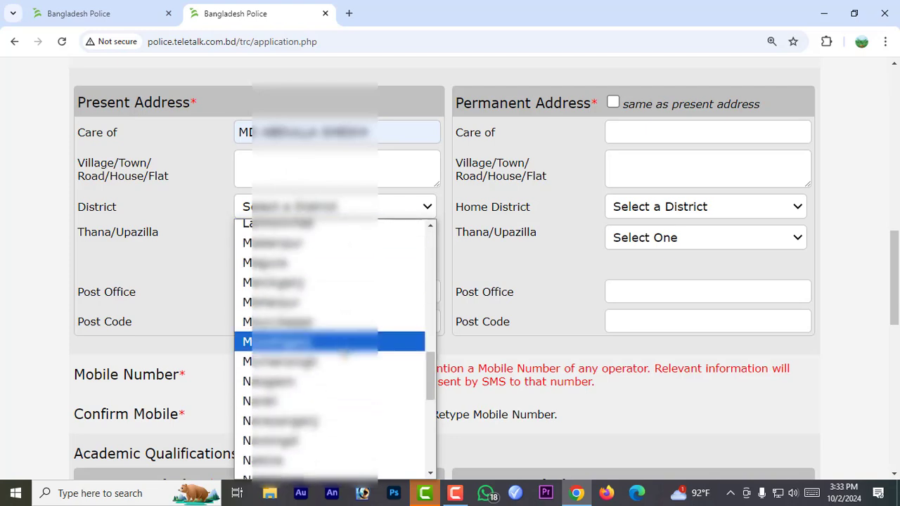
{"action": "left_click", "coordinate": [326, 402]}
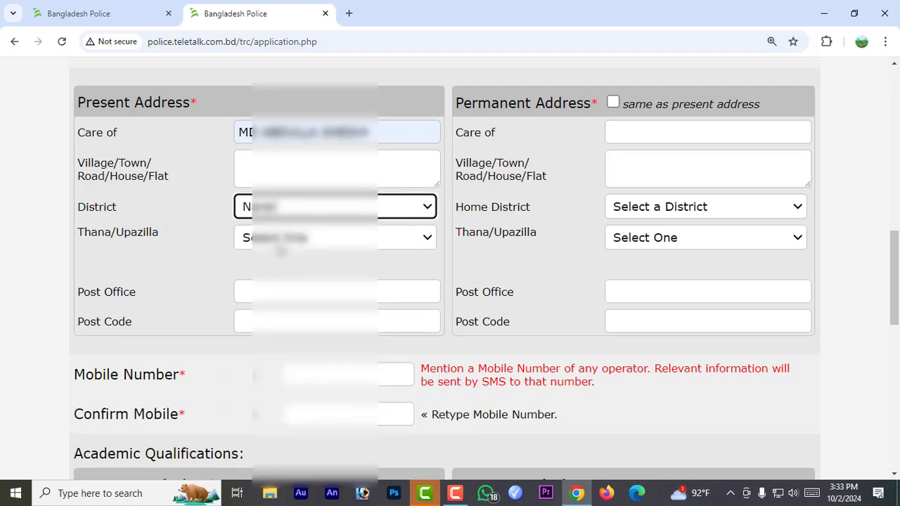
{"action": "left_click", "coordinate": [277, 243]}
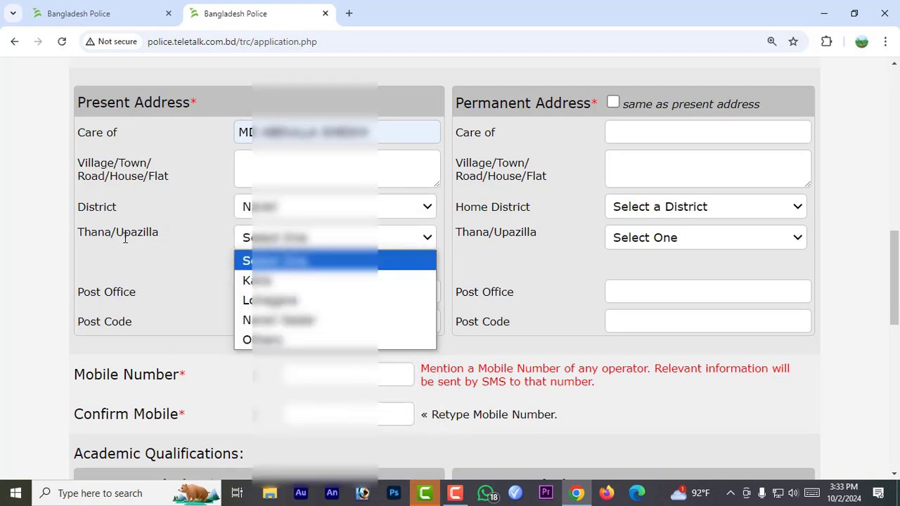
{"action": "left_click", "coordinate": [281, 283]}
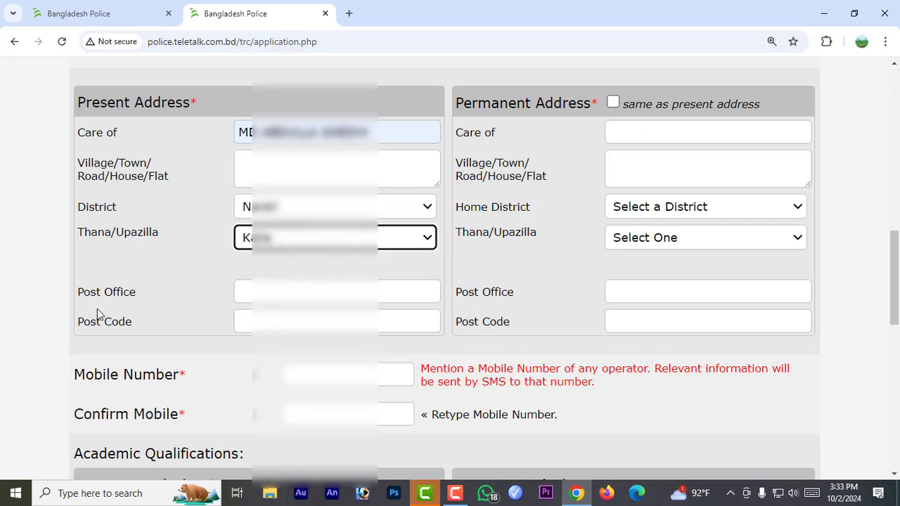
Fill in the present address's village, post office and post code, and mark the permanent address as the same
{"action": "left_click", "coordinate": [237, 294]}
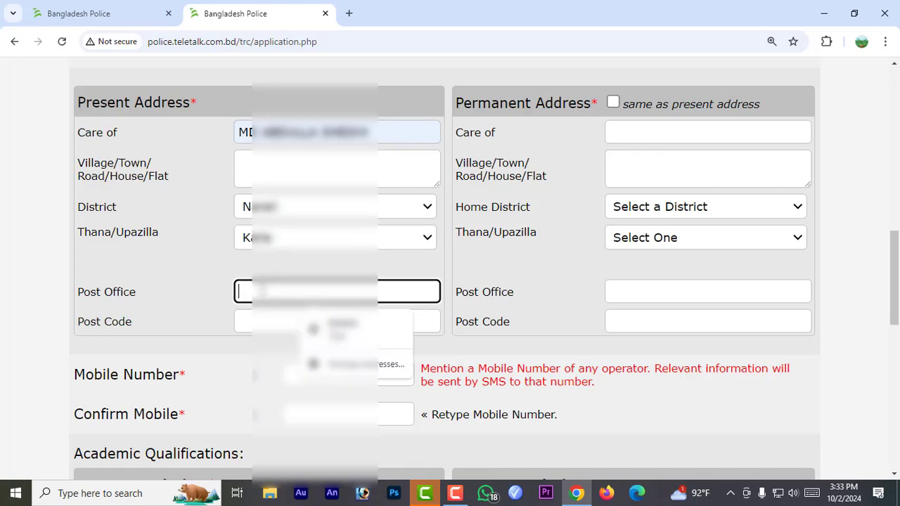
{"action": "left_click", "coordinate": [187, 286]}
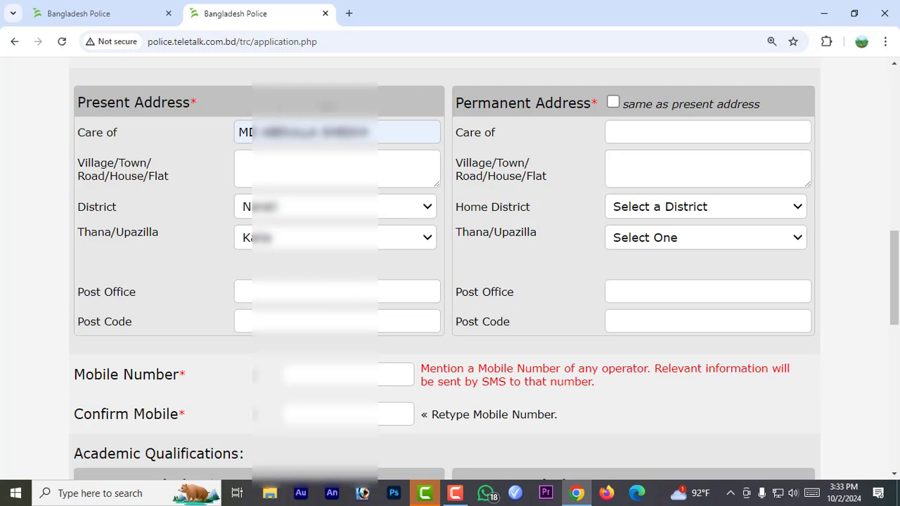
{"action": "left_click", "coordinate": [455, 496]}
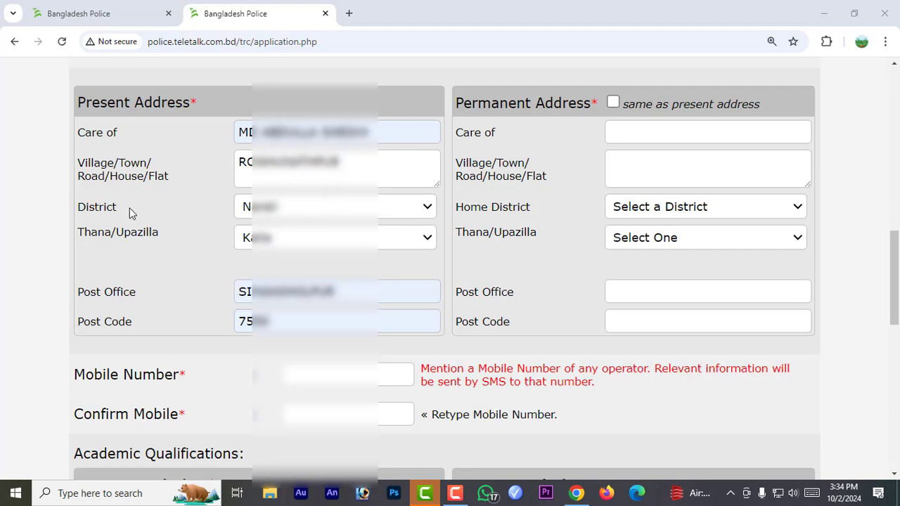
{"action": "left_click", "coordinate": [613, 102]}
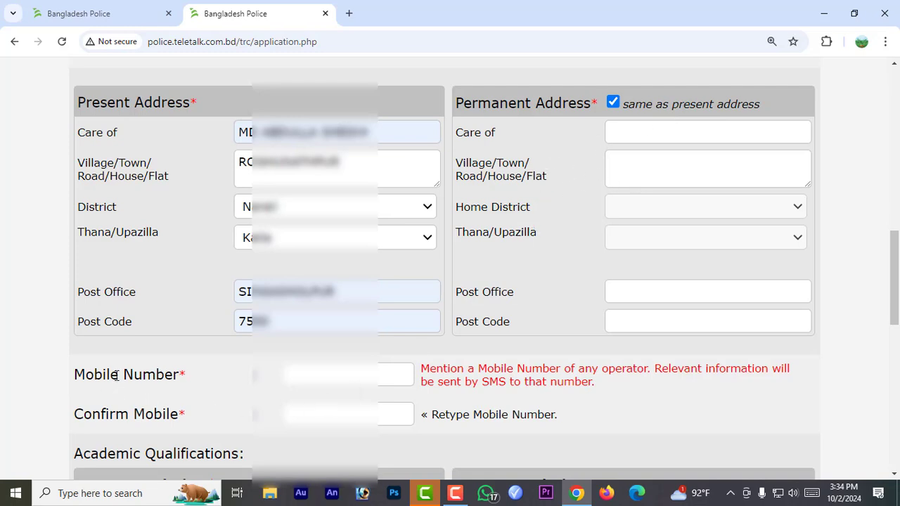
Enter the applicant's mobile number and repeat it as the confirmation number
{"action": "left_click", "coordinate": [322, 373]}
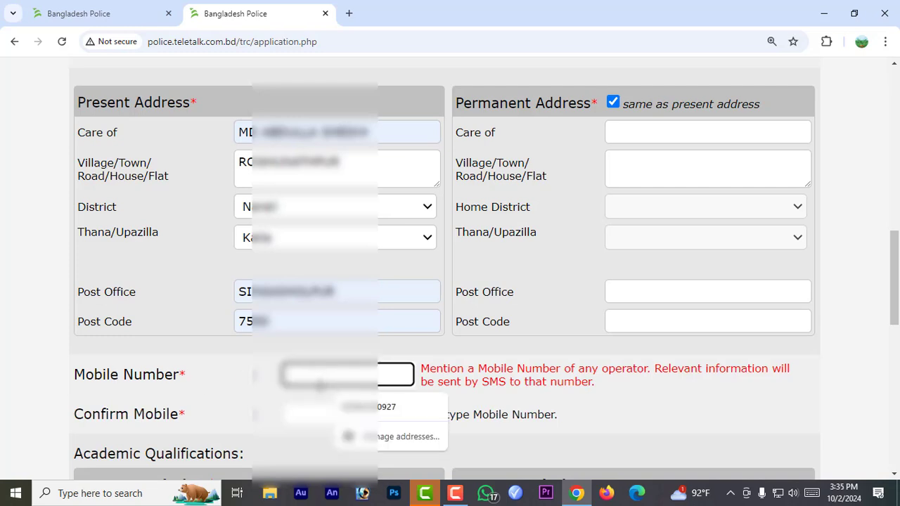
{"action": "type", "text": "01"}
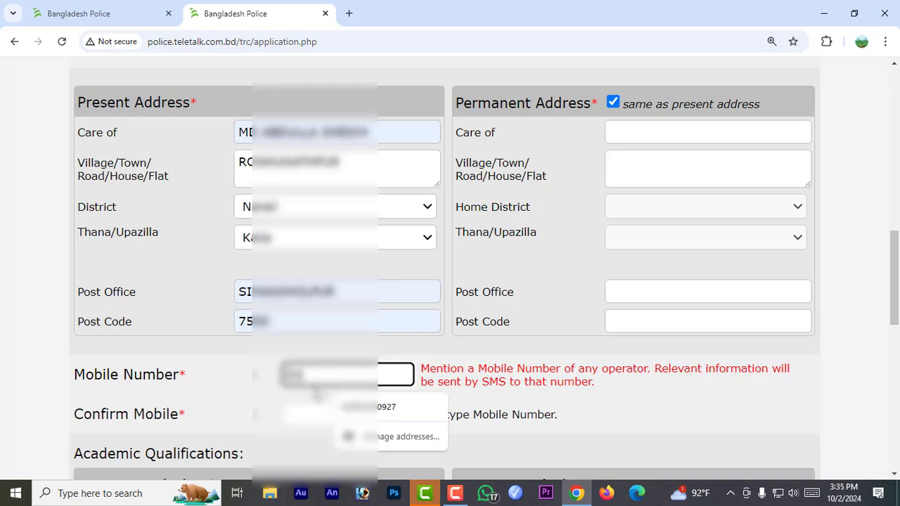
{"action": "type", "text": "7"}
{"action": "key", "text": "BackSpace"}
{"action": "type", "text": "77"}
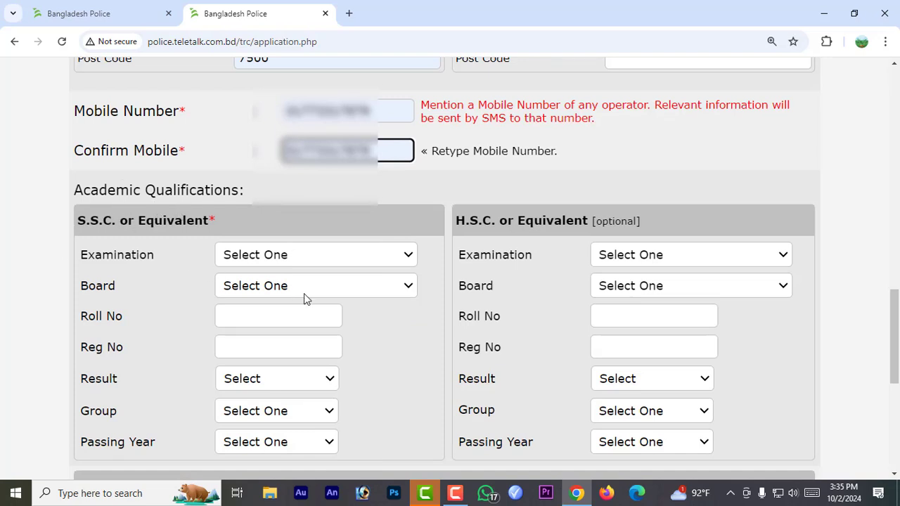
Complete the S.S.C. qualification with examination S.S.C, board Jessore, the roll and registration numbers, GPA result, group and passing year 2022
{"action": "scroll", "coordinate": [333, 223], "scroll_direction": "down", "scroll_amount": 2}
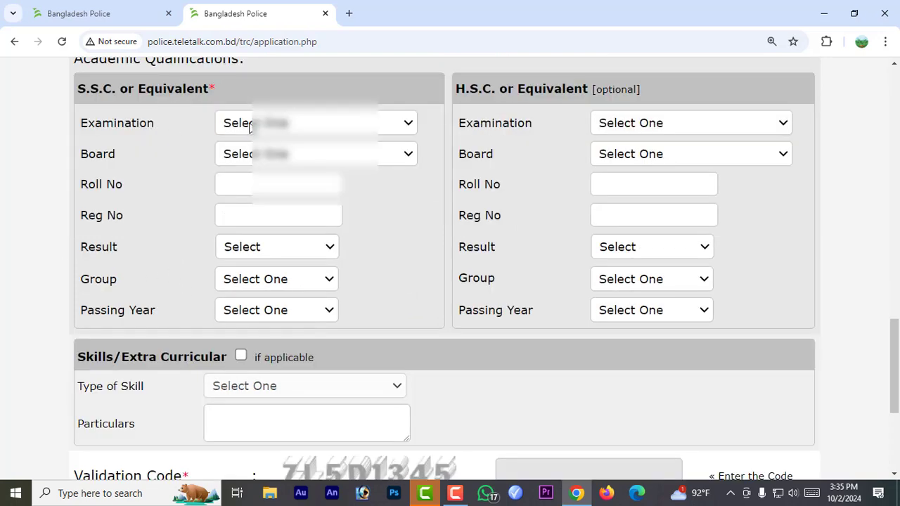
{"action": "left_click", "coordinate": [285, 125]}
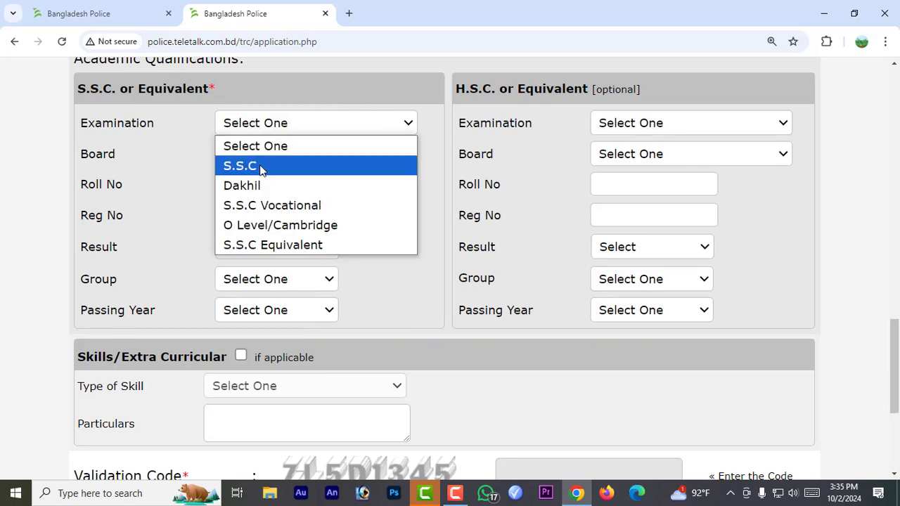
{"action": "left_click", "coordinate": [284, 168]}
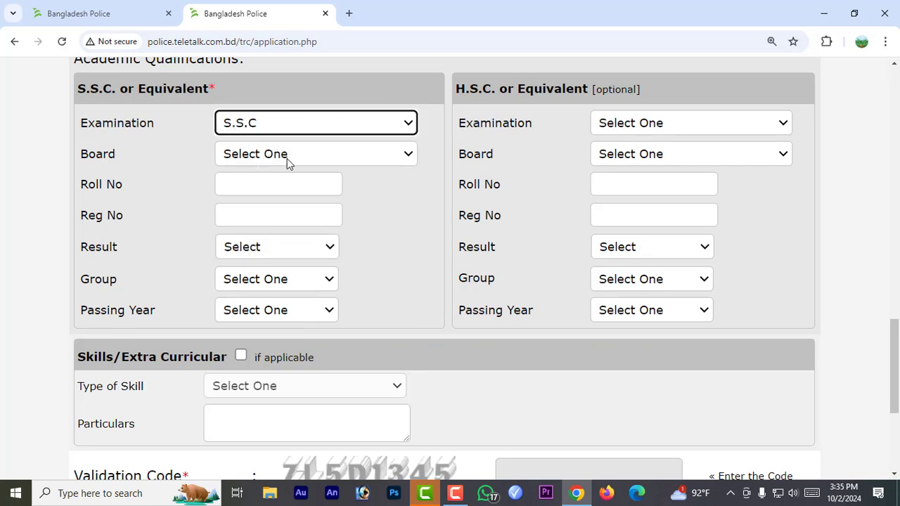
{"action": "left_click", "coordinate": [287, 156]}
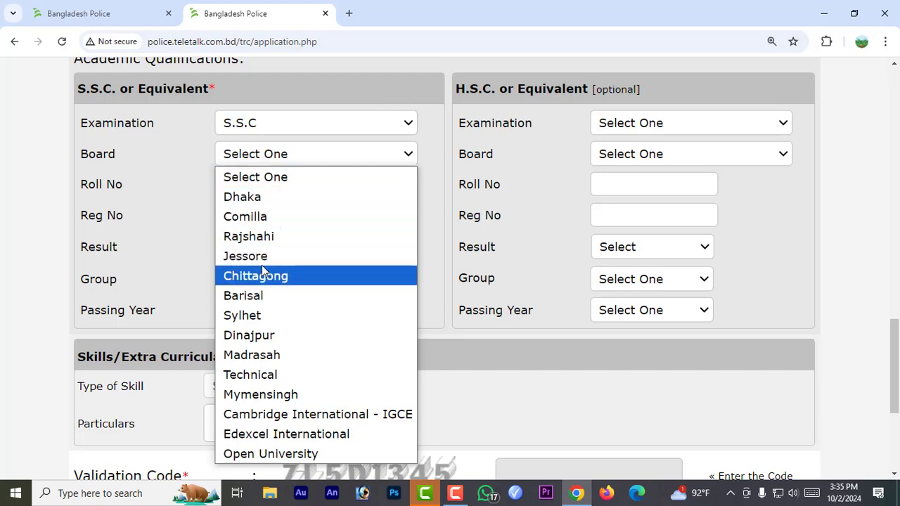
{"action": "left_click", "coordinate": [288, 254]}
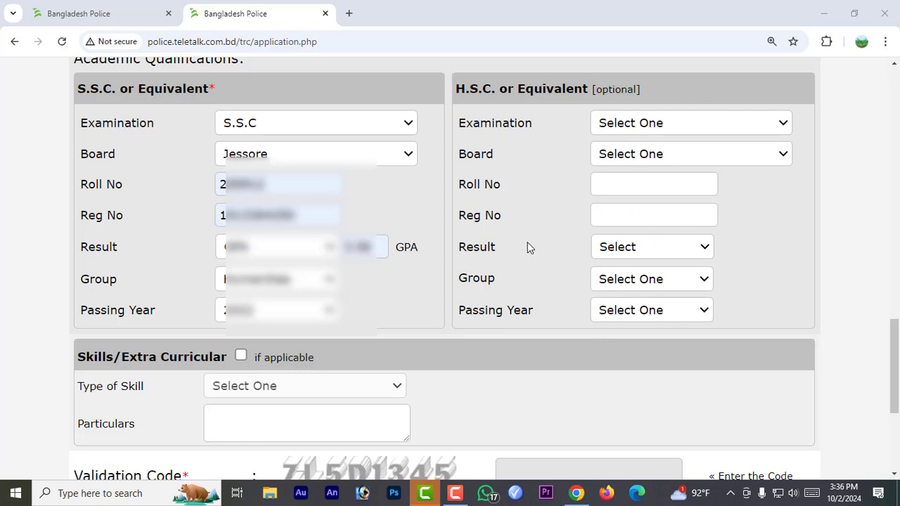
Enter the validation code, confirm that the information is correct and proceed to the application preview without saving the address in the browser
{"action": "scroll", "coordinate": [537, 247], "scroll_direction": "down", "scroll_amount": 5}
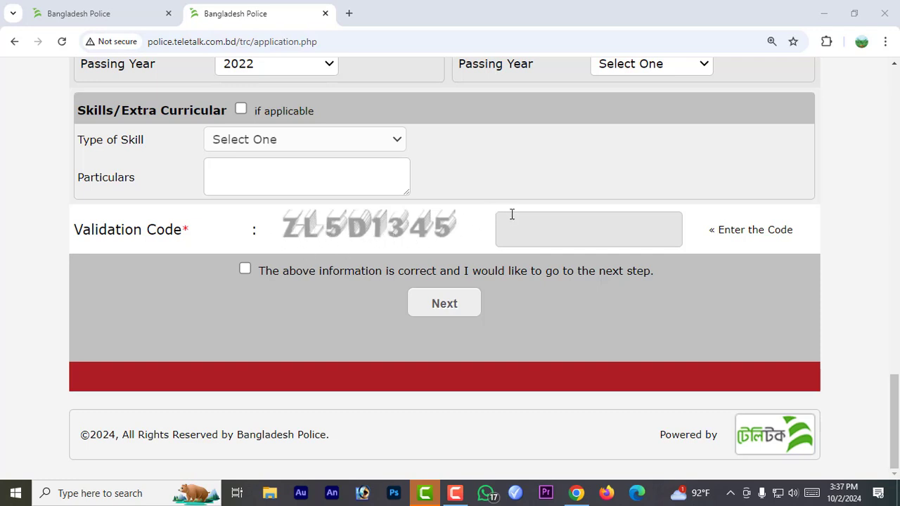
{"action": "left_click", "coordinate": [544, 235]}
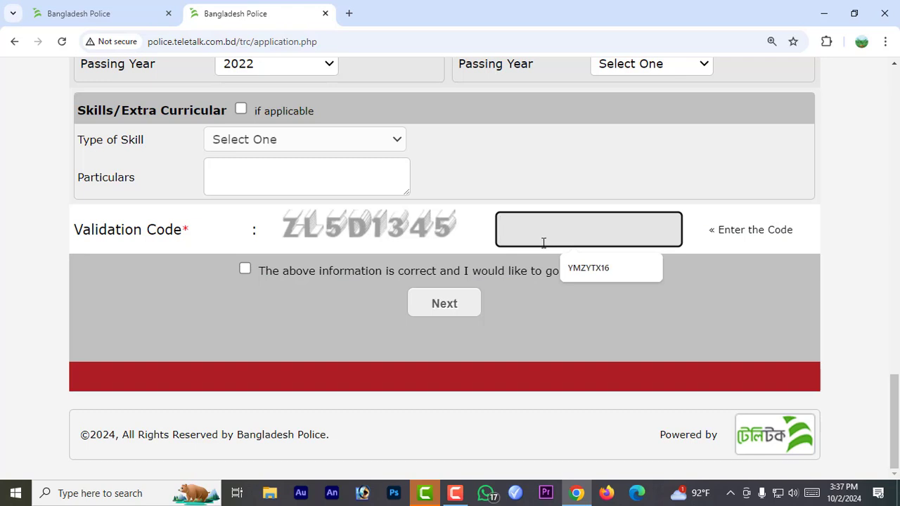
{"action": "type", "text": "ZL5D"}
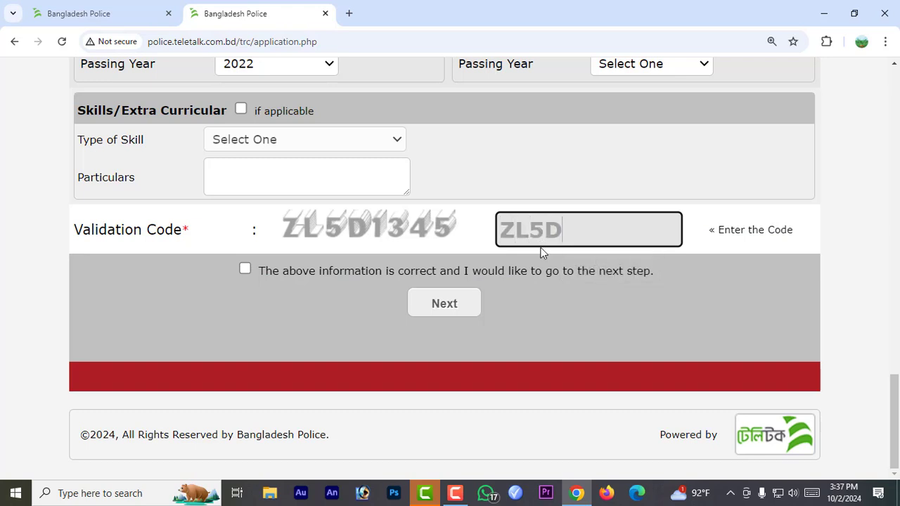
{"action": "type", "text": "1345"}
{"action": "left_click", "coordinate": [245, 268]}
{"action": "left_click", "coordinate": [467, 311]}
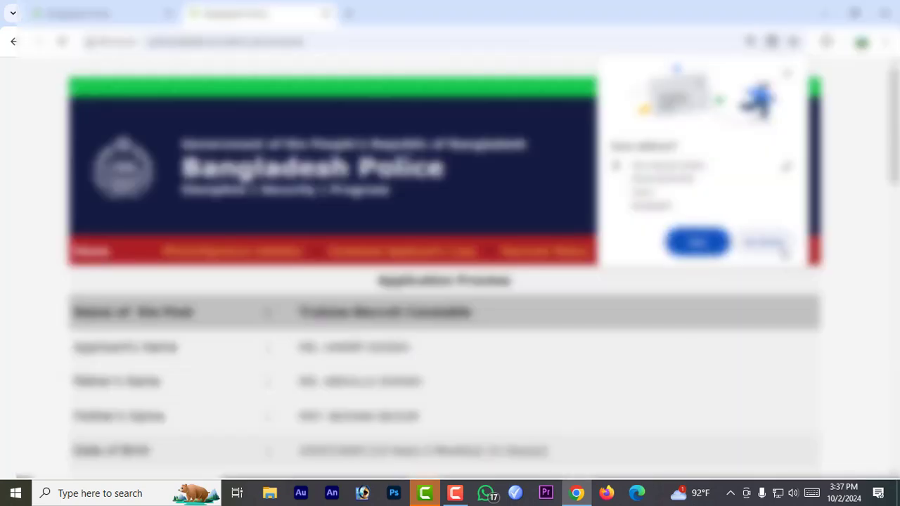
{"action": "left_click", "coordinate": [781, 248]}
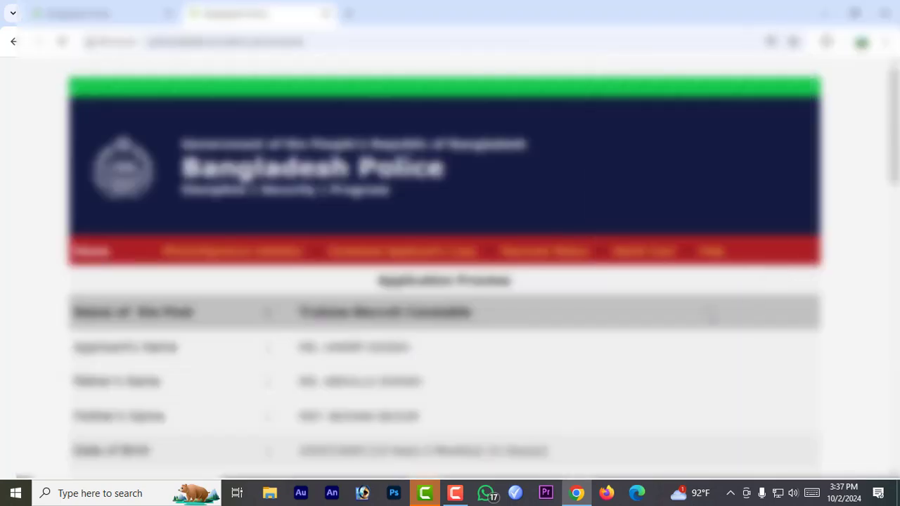
Review the application preview from the applicant's details through the addresses and qualifications to the photo and signature upload section
{"action": "scroll", "coordinate": [638, 304], "scroll_direction": "down", "scroll_amount": 1}
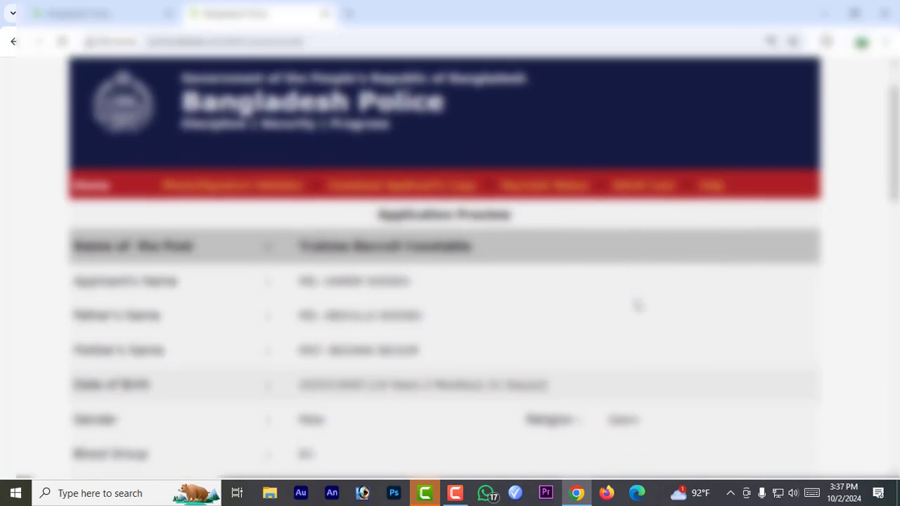
{"action": "scroll", "coordinate": [567, 277], "scroll_direction": "down", "scroll_amount": 1}
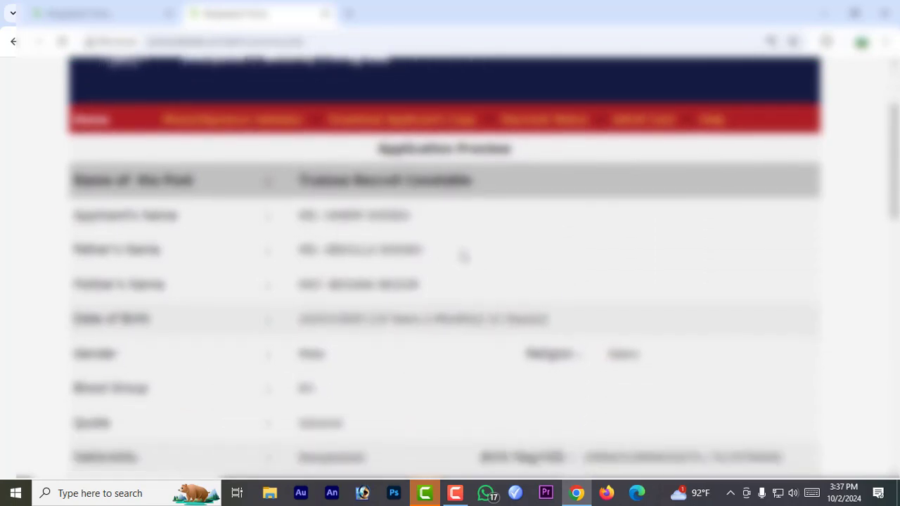
{"action": "scroll", "coordinate": [464, 261], "scroll_direction": "down", "scroll_amount": 1}
{"action": "scroll", "coordinate": [400, 231], "scroll_direction": "down", "scroll_amount": 1}
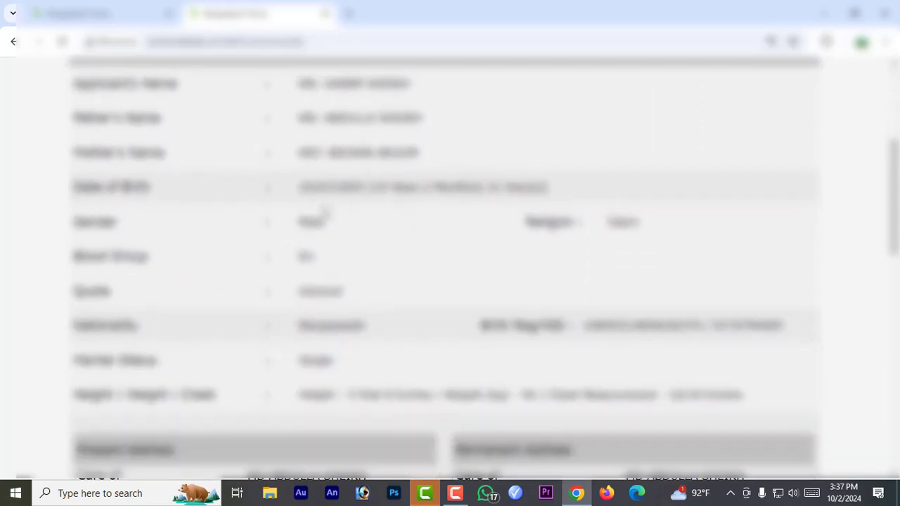
{"action": "scroll", "coordinate": [443, 217], "scroll_direction": "down", "scroll_amount": 2}
{"action": "scroll", "coordinate": [428, 288], "scroll_direction": "down", "scroll_amount": 2}
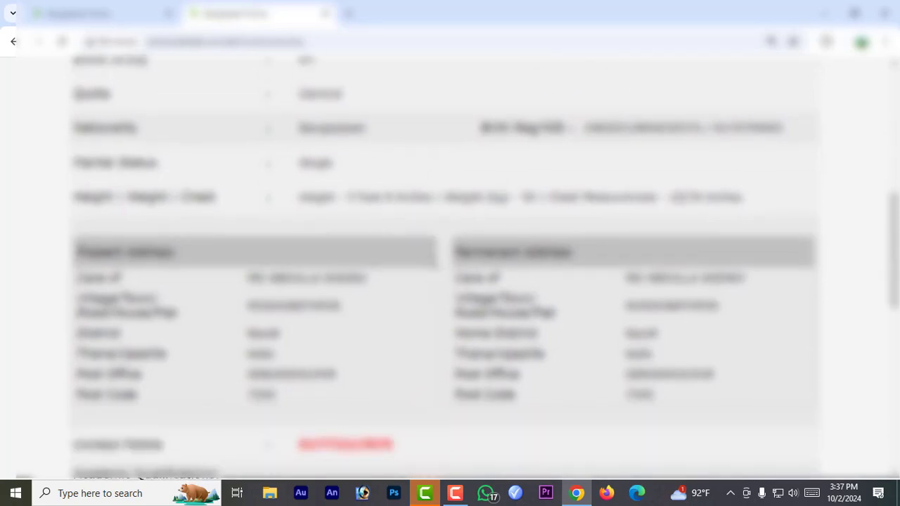
{"action": "scroll", "coordinate": [420, 267], "scroll_direction": "down", "scroll_amount": 4}
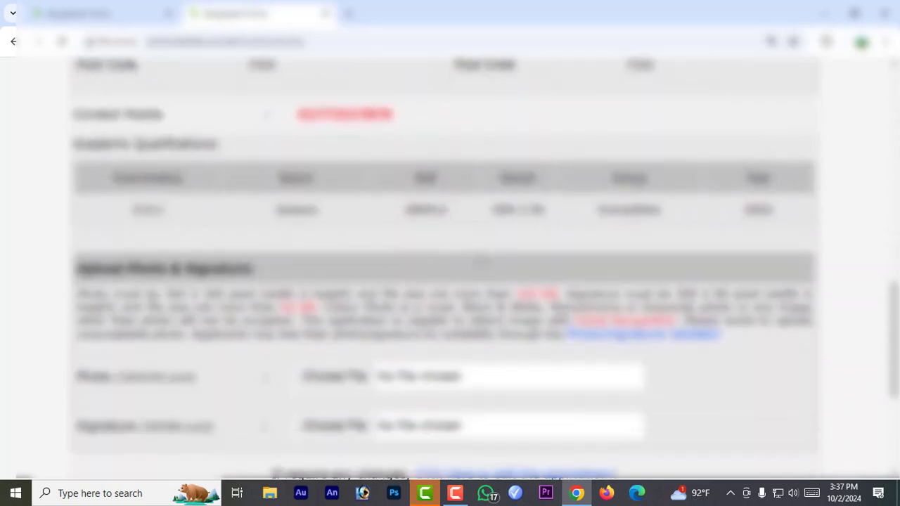
{"action": "scroll", "coordinate": [444, 231], "scroll_direction": "down", "scroll_amount": 3}
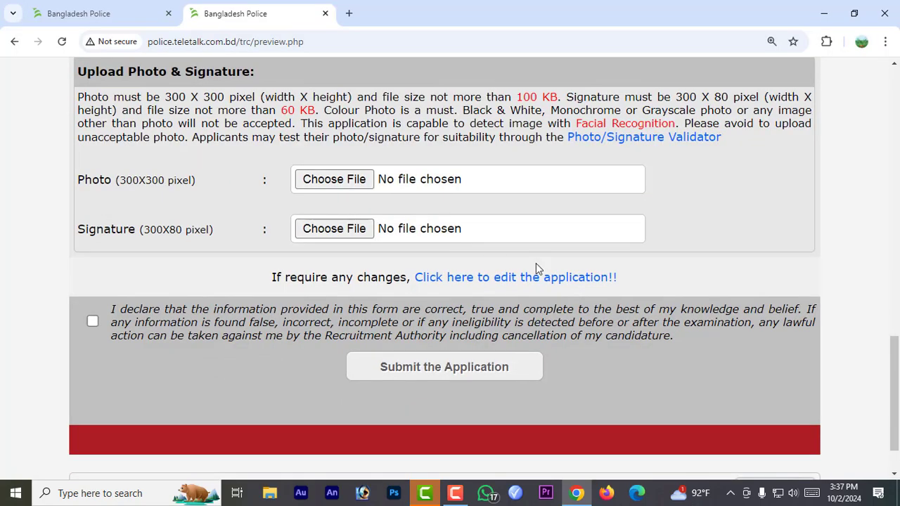
Upload de.jpg as the photo and fds.jpg as the signature, accept the declaration and submit the application
{"action": "scroll", "coordinate": [534, 267], "scroll_direction": "down", "scroll_amount": 1}
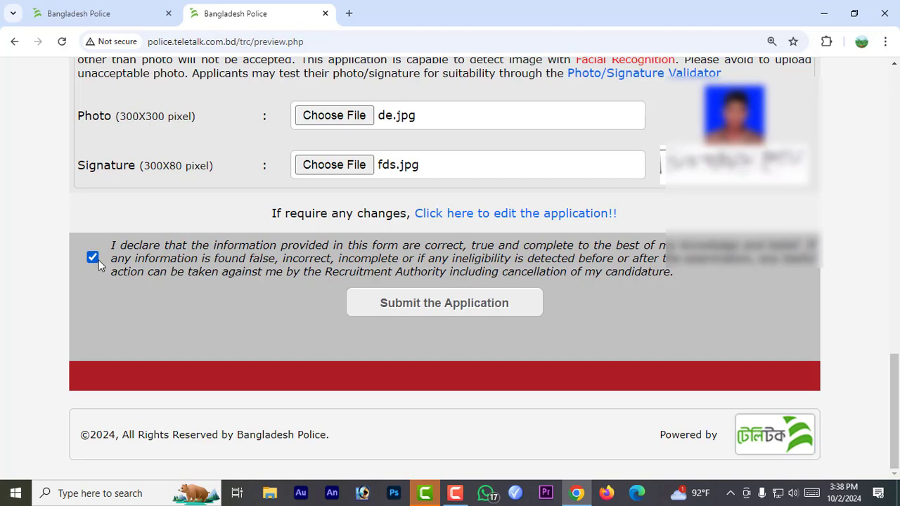
{"action": "left_click", "coordinate": [480, 313]}
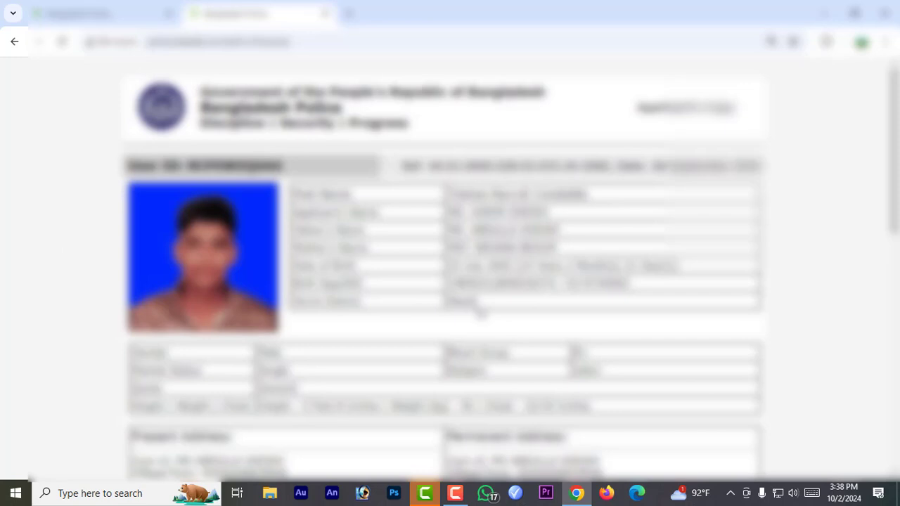
Review the submitted application with its service charge instructions and the downloaded PDF of the applicant's copy
{"action": "scroll", "coordinate": [480, 313], "scroll_direction": "down", "scroll_amount": 7}
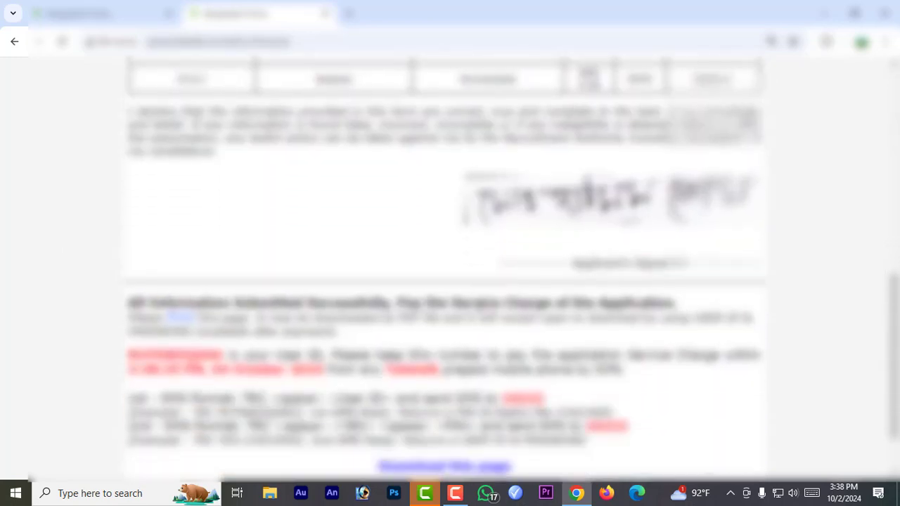
{"action": "scroll", "coordinate": [450, 281], "scroll_direction": "down", "scroll_amount": 2}
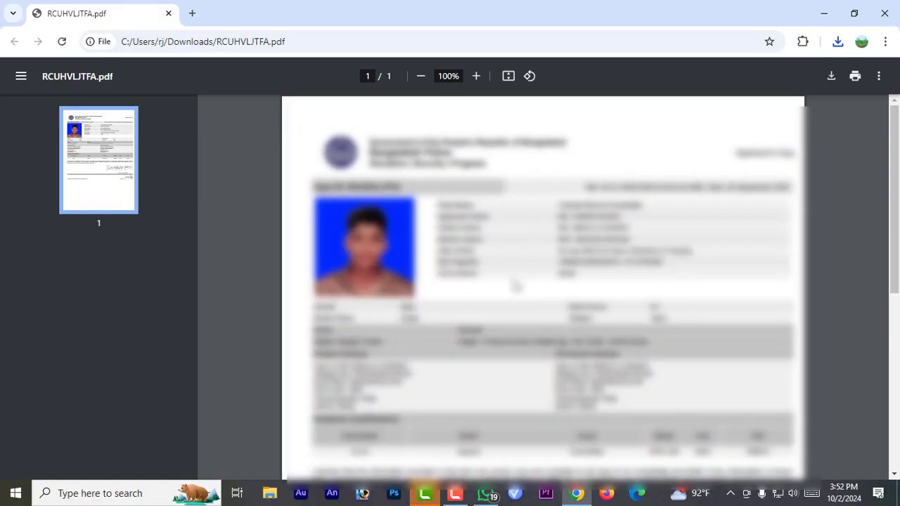
{"action": "scroll", "coordinate": [604, 281], "scroll_direction": "down", "scroll_amount": 5}
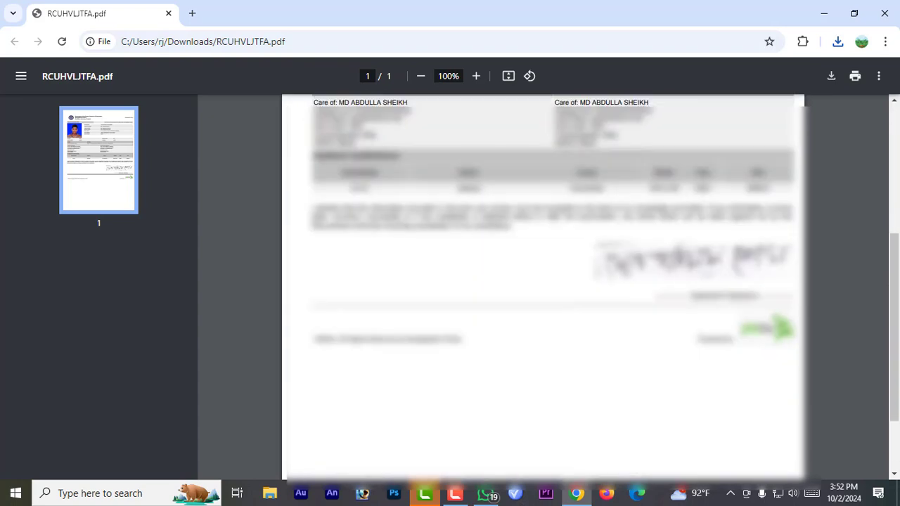